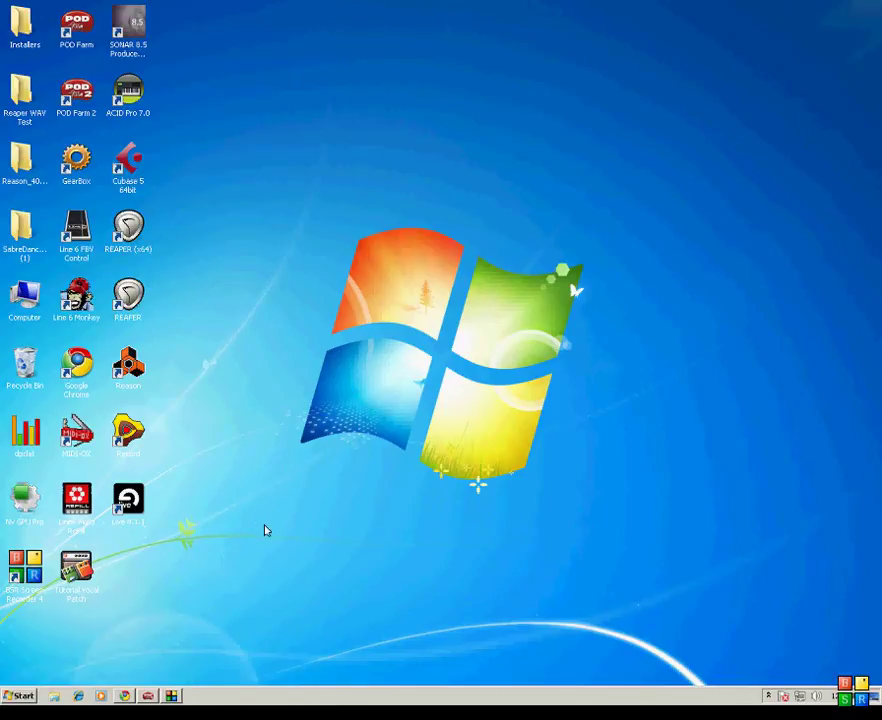
Launch Cubase 5 64bit from its desktop shortcut.
double_click(126, 168)
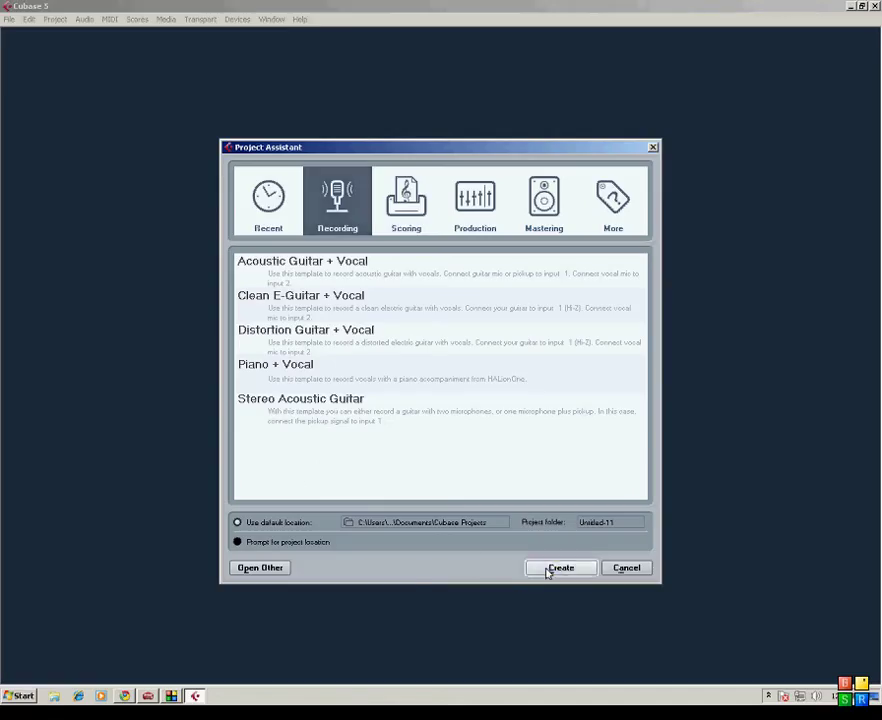
Create a new empty project and hide the Transport Panel.
left_click(548, 572)
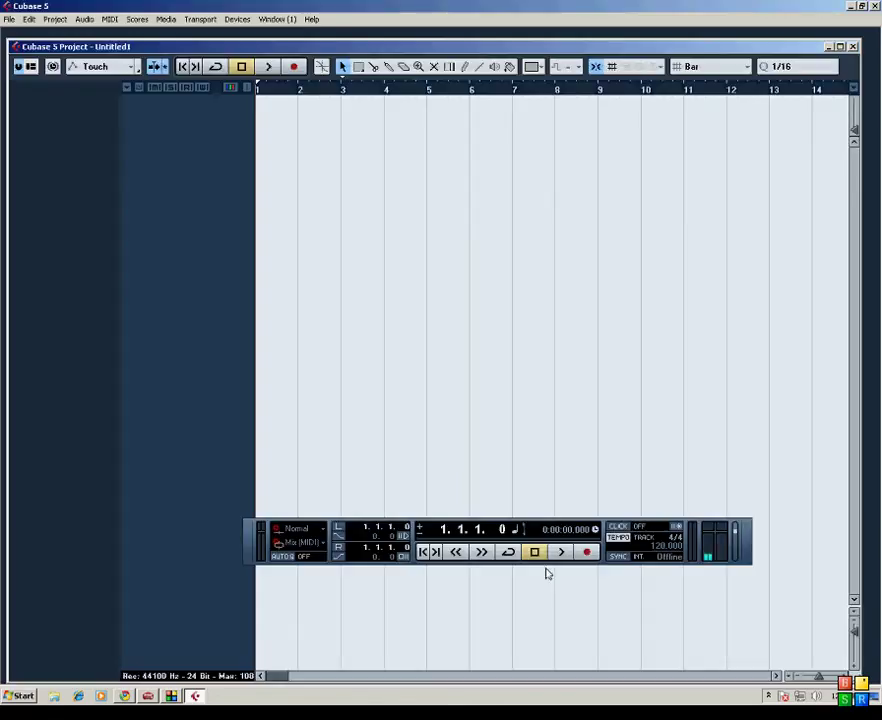
left_click(205, 20)
left_click(215, 32)
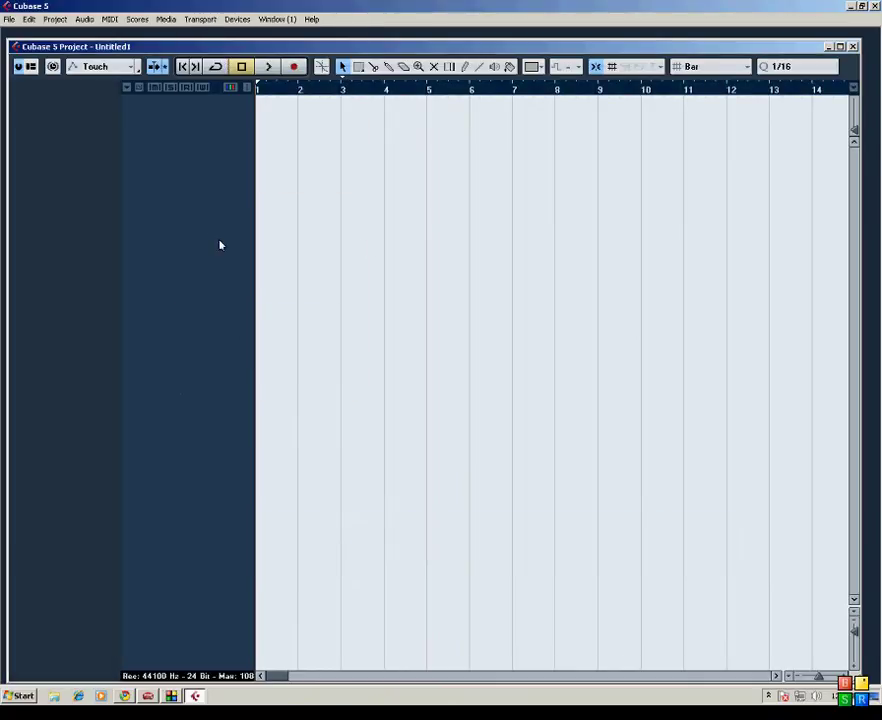
Confirm the ASIO TonePort KB37 driver in Device Setup and return to the Devices menu.
left_click(240, 21)
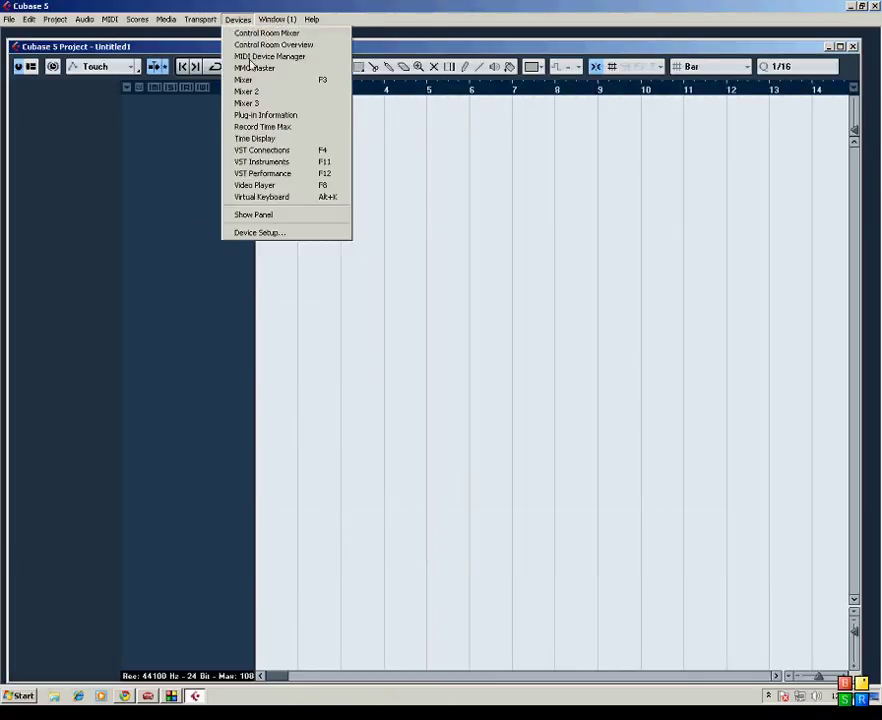
left_click(262, 232)
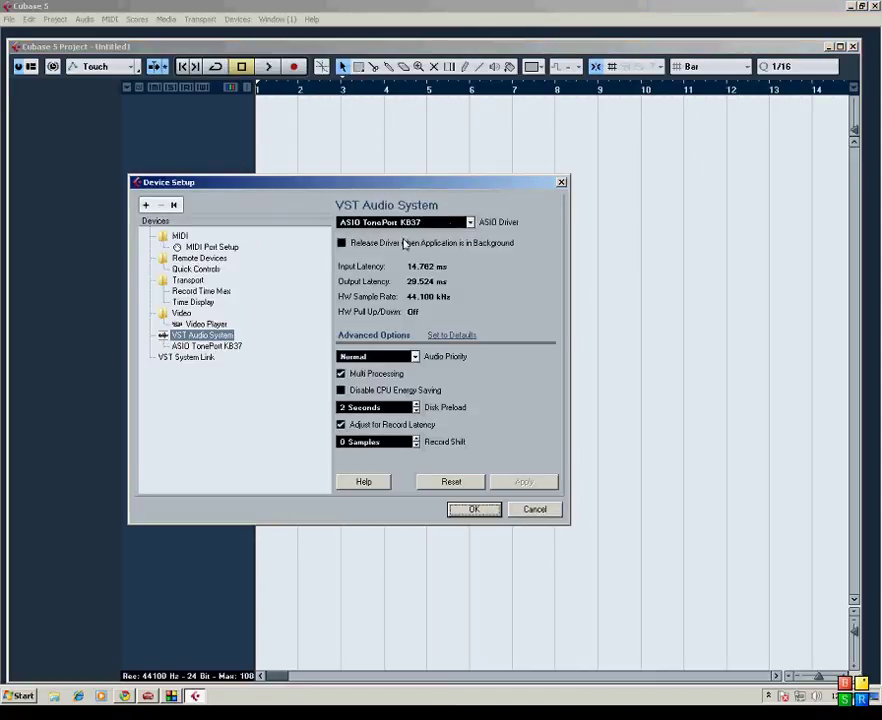
left_click(475, 511)
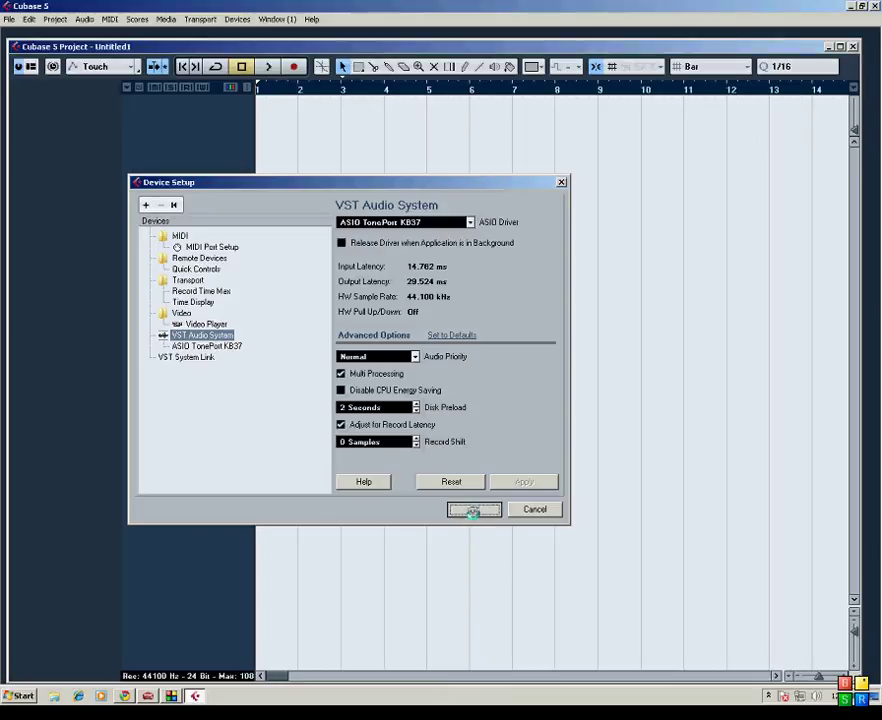
left_click(238, 20)
Assign Stereo In's Left to Send 1 and Right to Send 2, then add a stereo bus Stereo In 2.
left_click(258, 151)
left_click(337, 201)
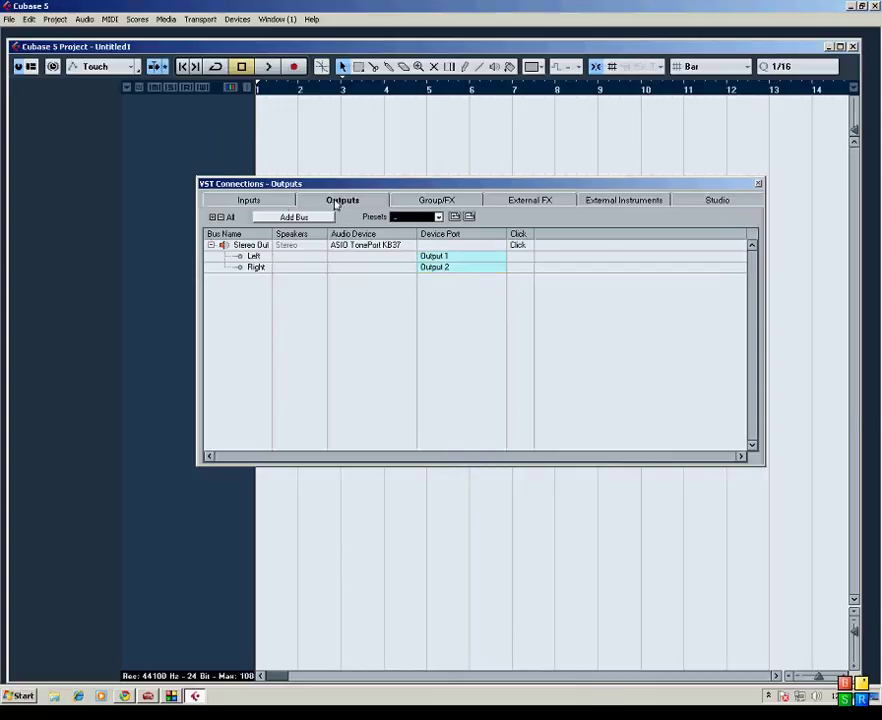
left_click(257, 205)
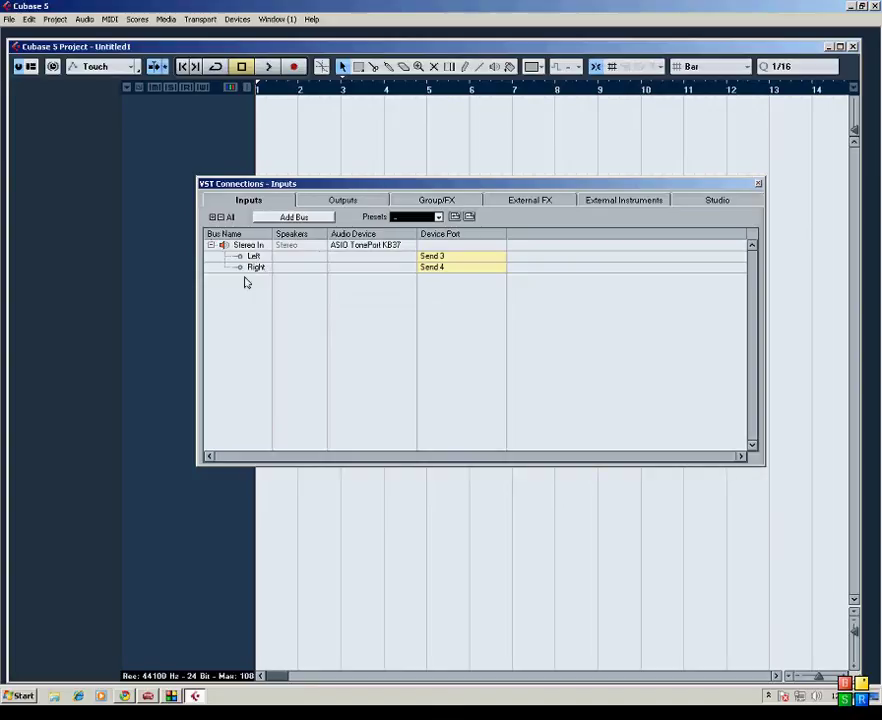
left_click(255, 257)
left_click(425, 257)
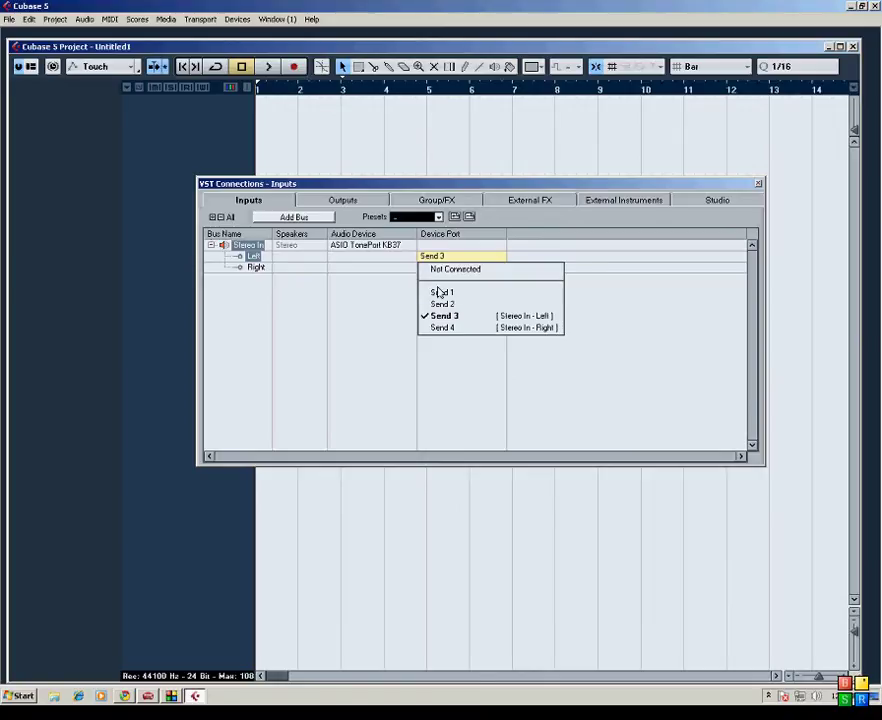
left_click(437, 292)
left_click(432, 267)
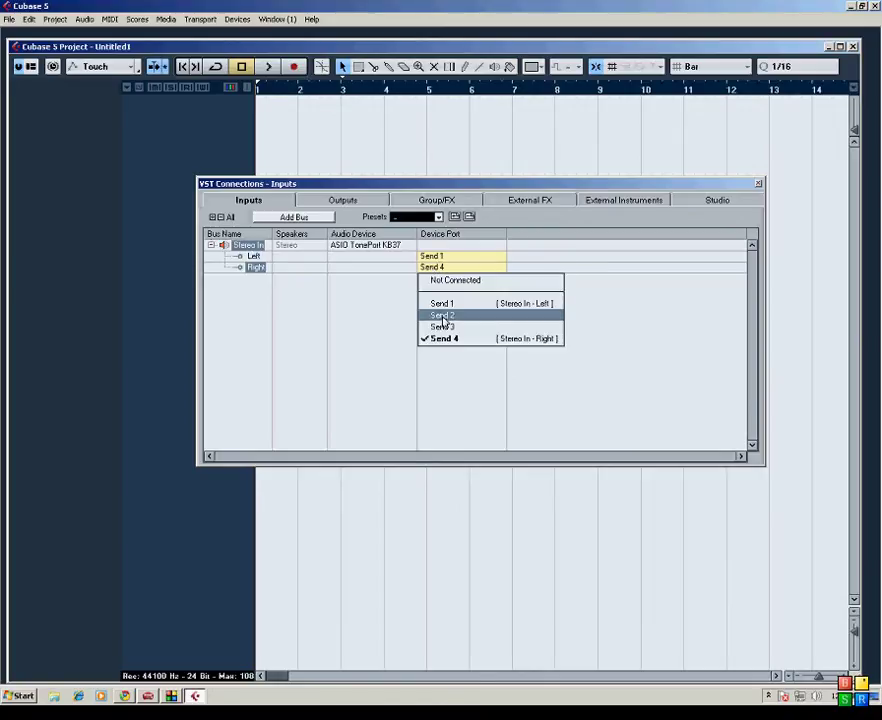
left_click(442, 316)
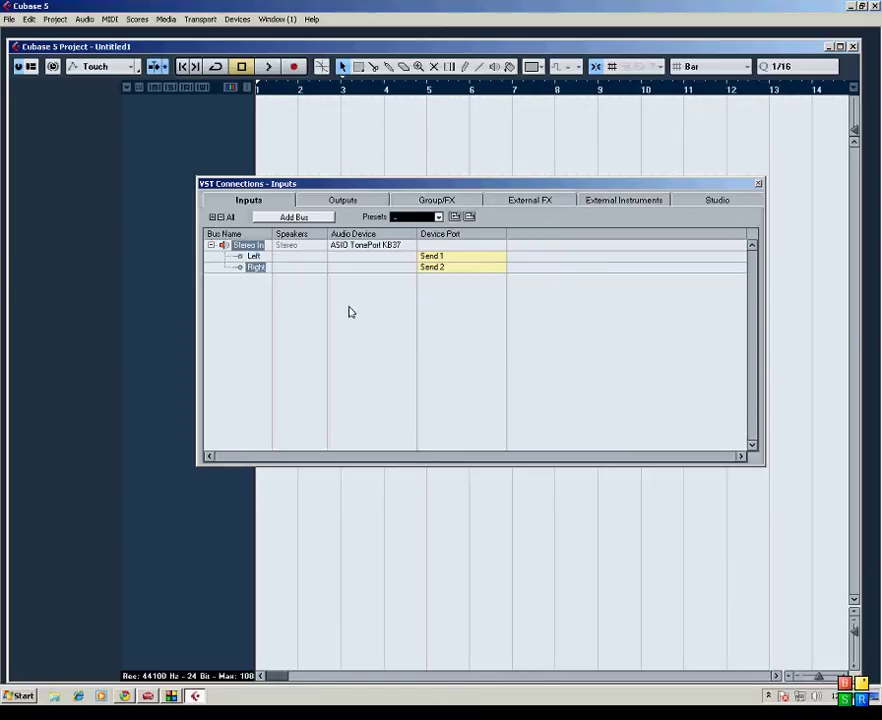
left_click(290, 219)
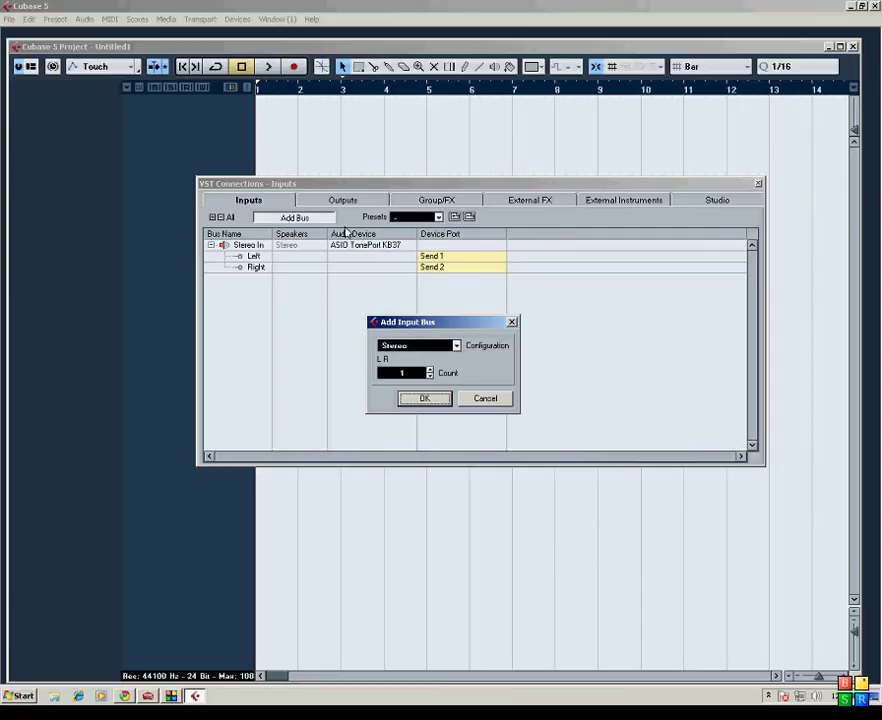
left_click(424, 399)
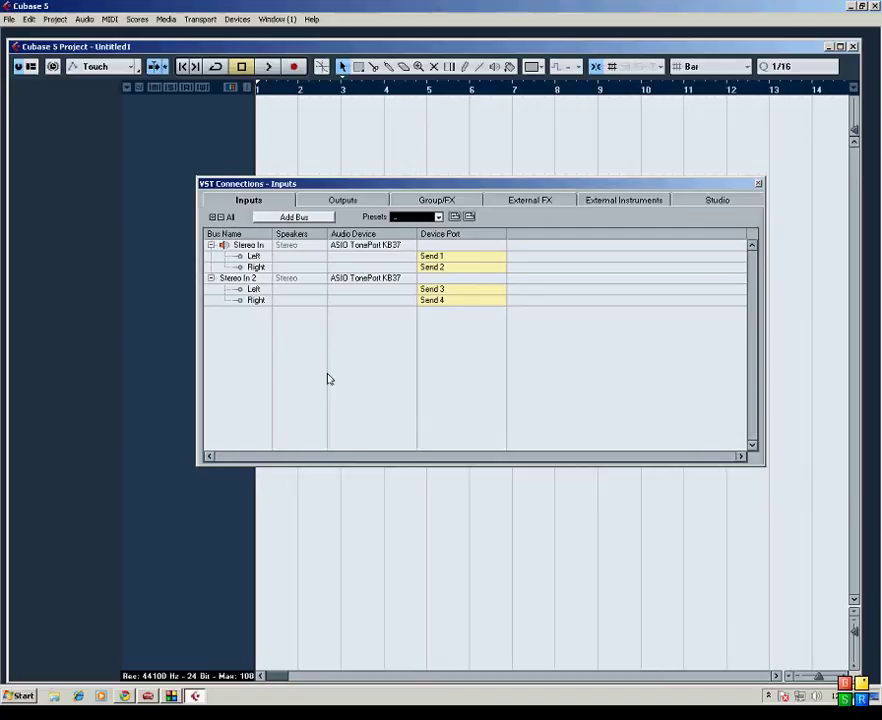
Add mono input buses Mono In and Mono In 2, routing Mono In 2 to Send 2.
left_click(290, 217)
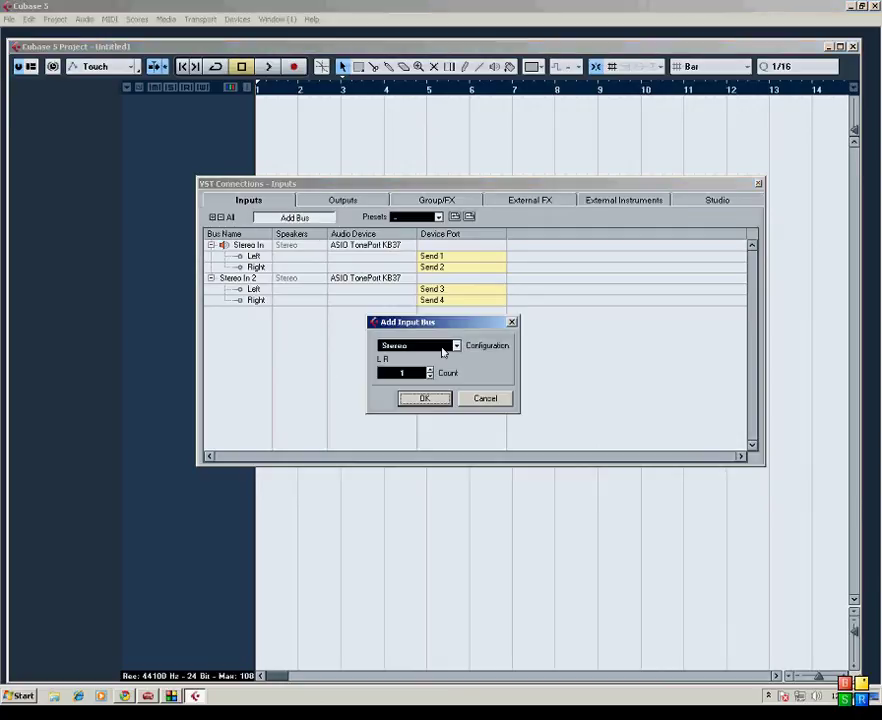
left_click(445, 347)
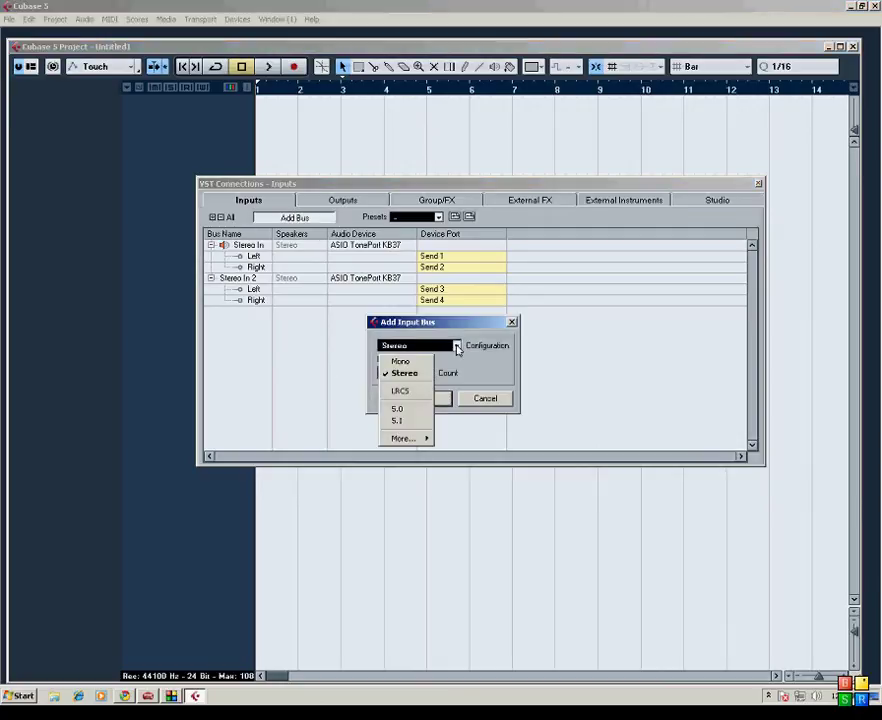
left_click(413, 364)
left_click(423, 400)
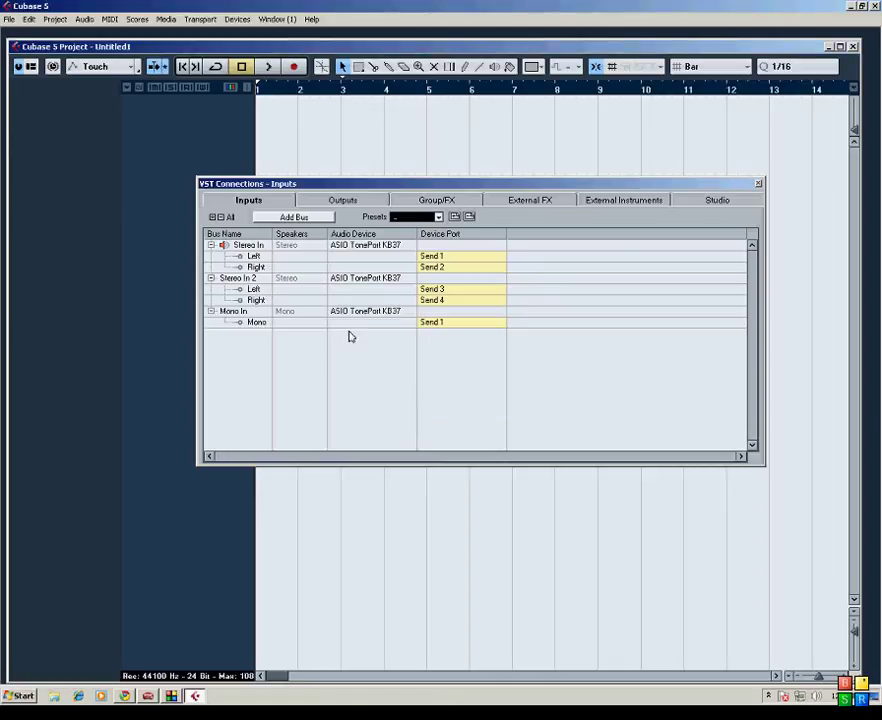
left_click(292, 217)
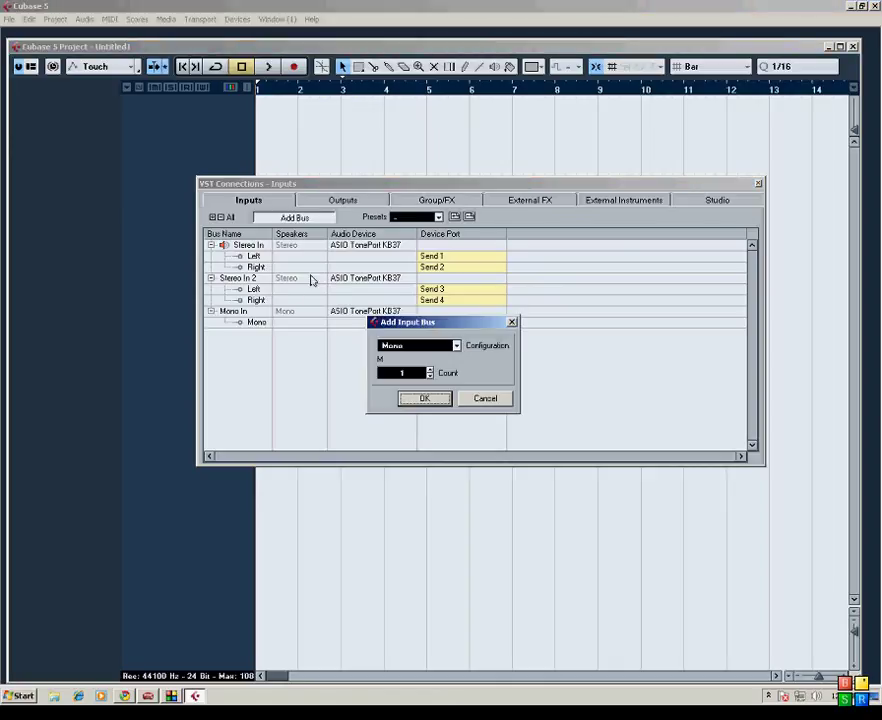
left_click(423, 399)
left_click(437, 345)
left_click(442, 391)
Add Mono In 3 and Mono In 4, routed to Send 3 and Send 4.
left_click(287, 218)
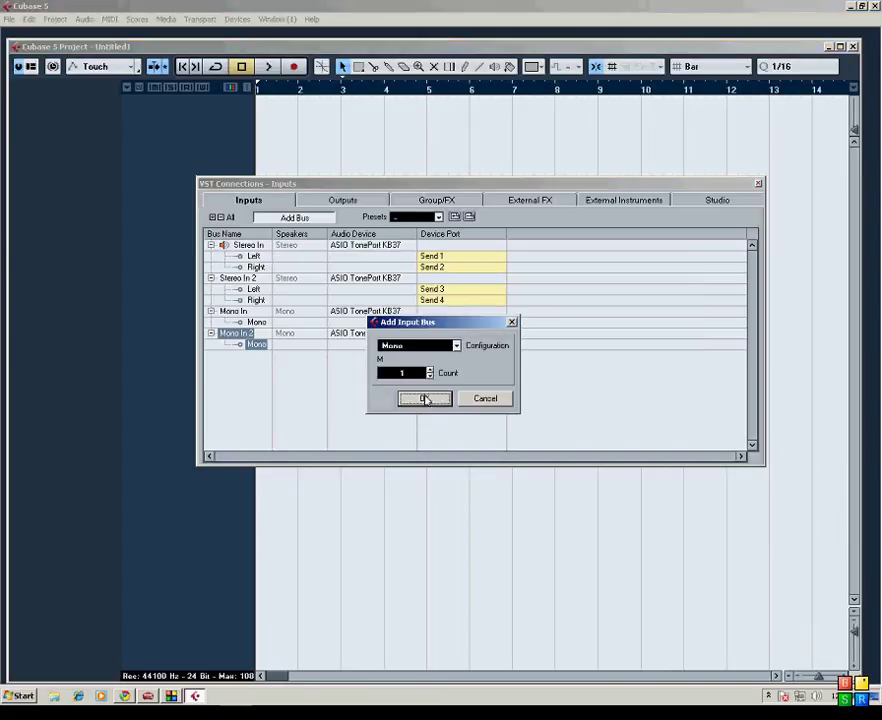
left_click(423, 400)
left_click(437, 367)
left_click(440, 426)
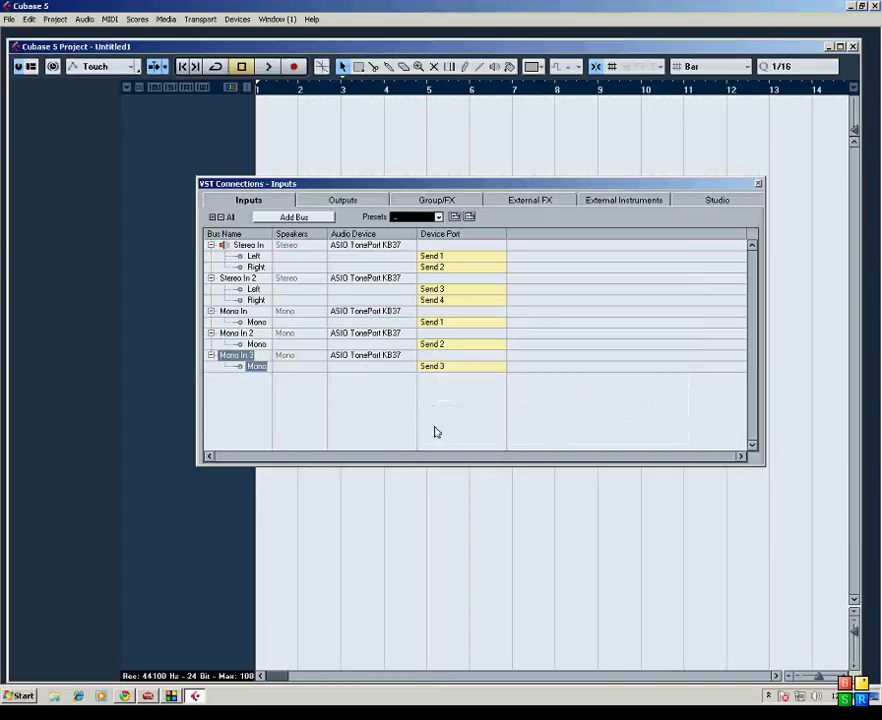
left_click(300, 218)
left_click(424, 399)
left_click(440, 389)
left_click(443, 460)
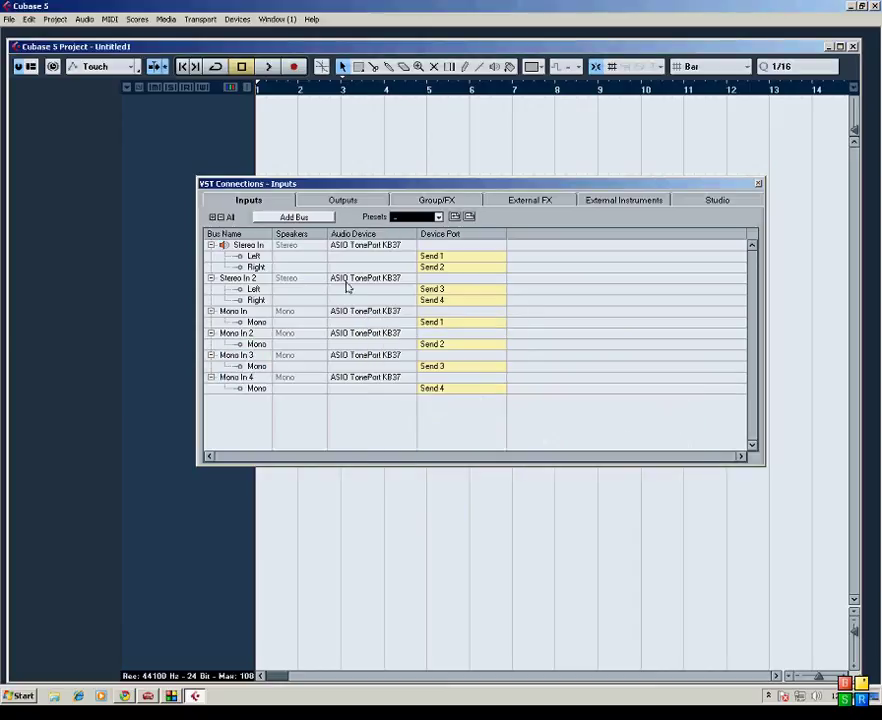
left_click(344, 201)
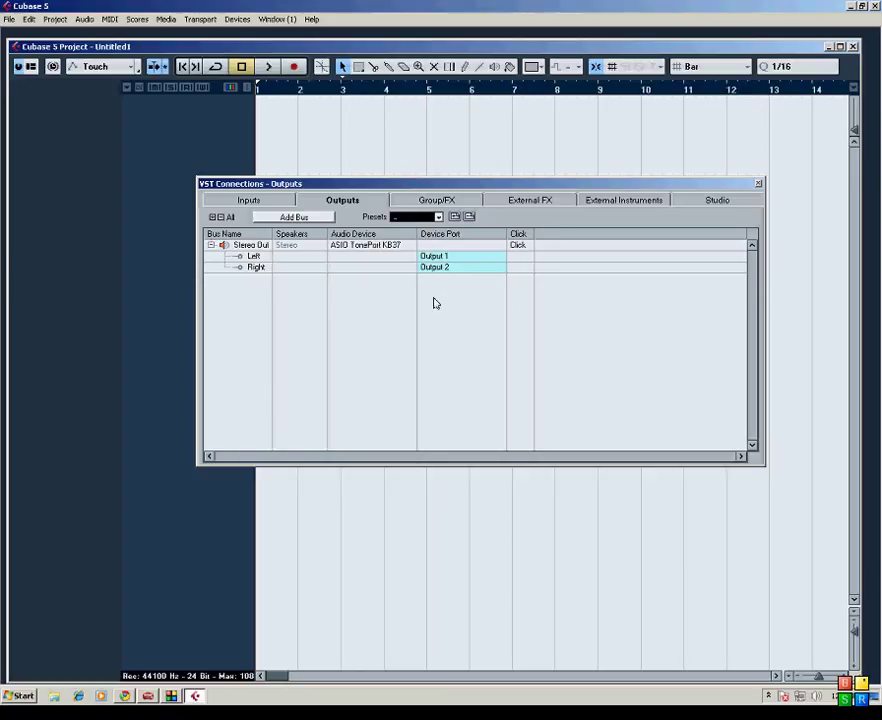
left_click(252, 200)
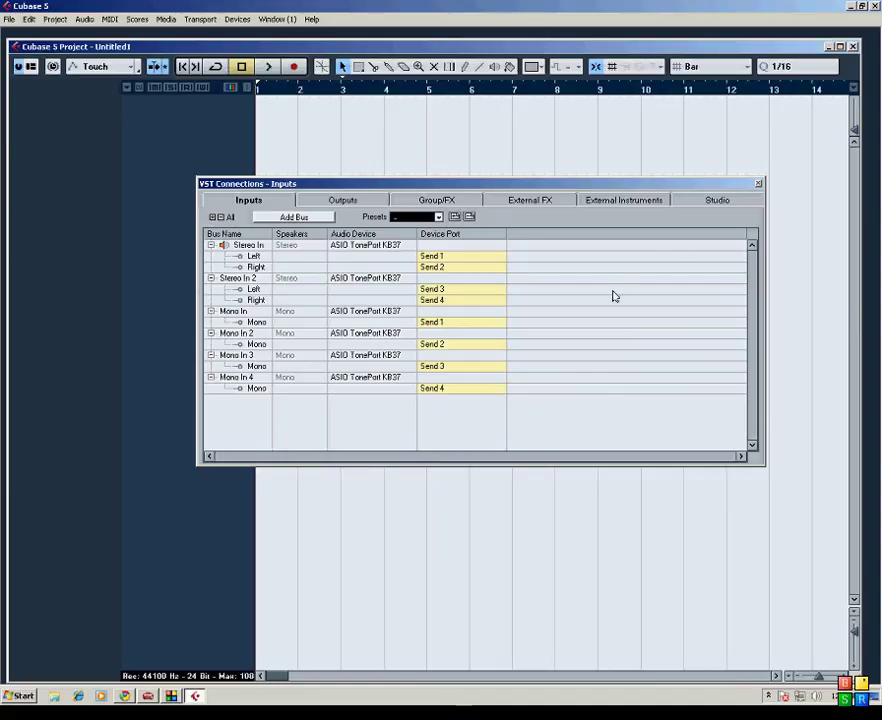
Close VST Connections and add a stereo audio track, Audio 01.
left_click(758, 184)
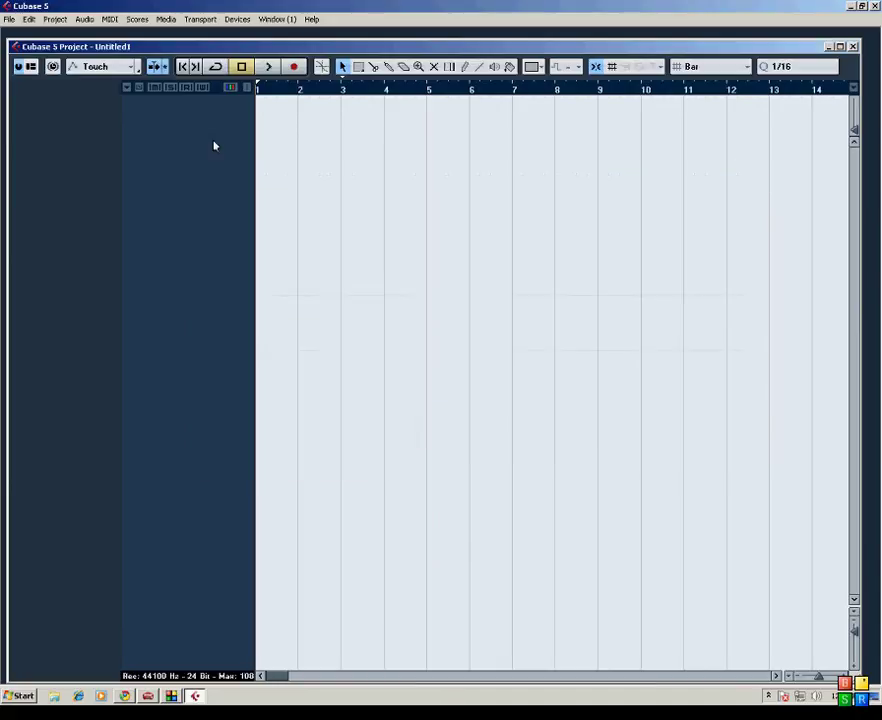
left_click(64, 21)
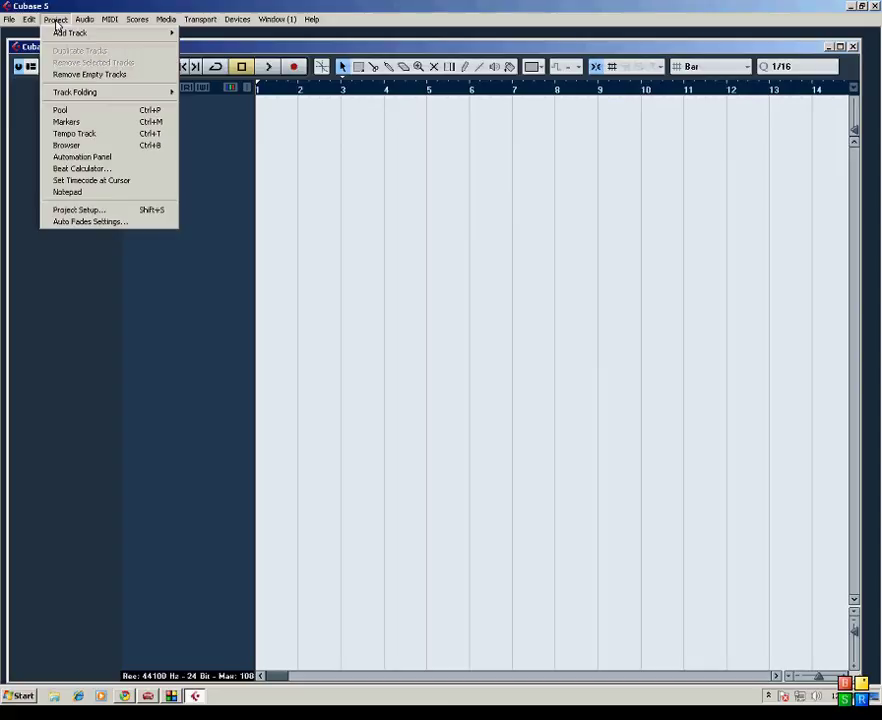
mouse_move(79, 32)
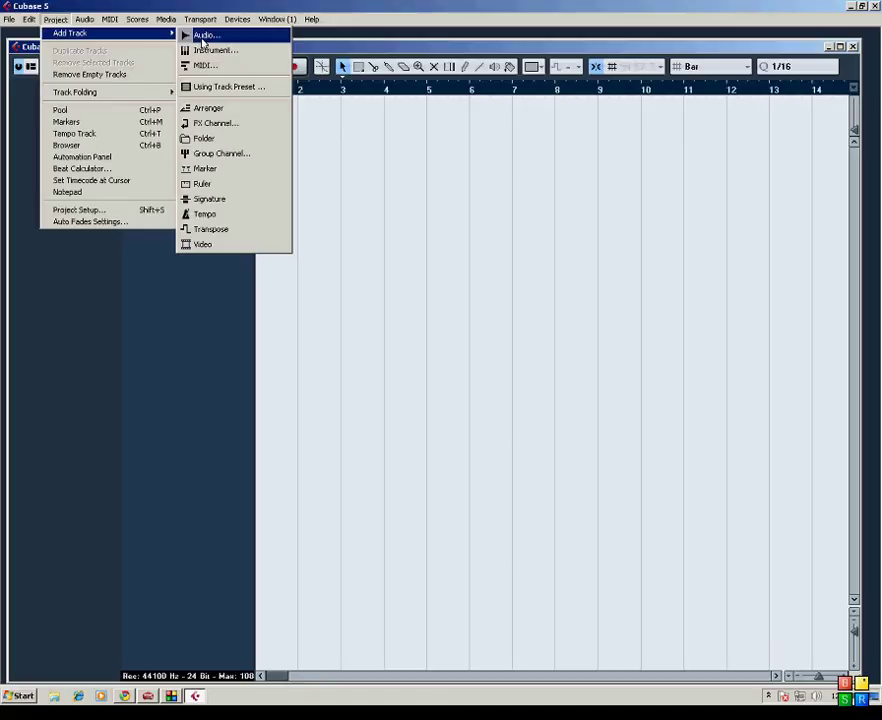
left_click(200, 37)
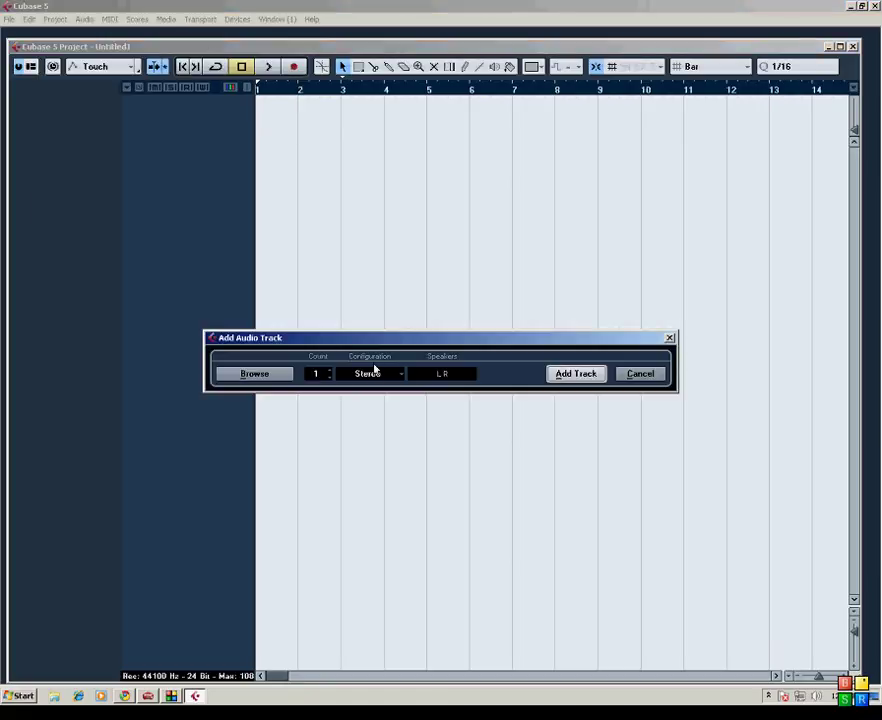
left_click(404, 379)
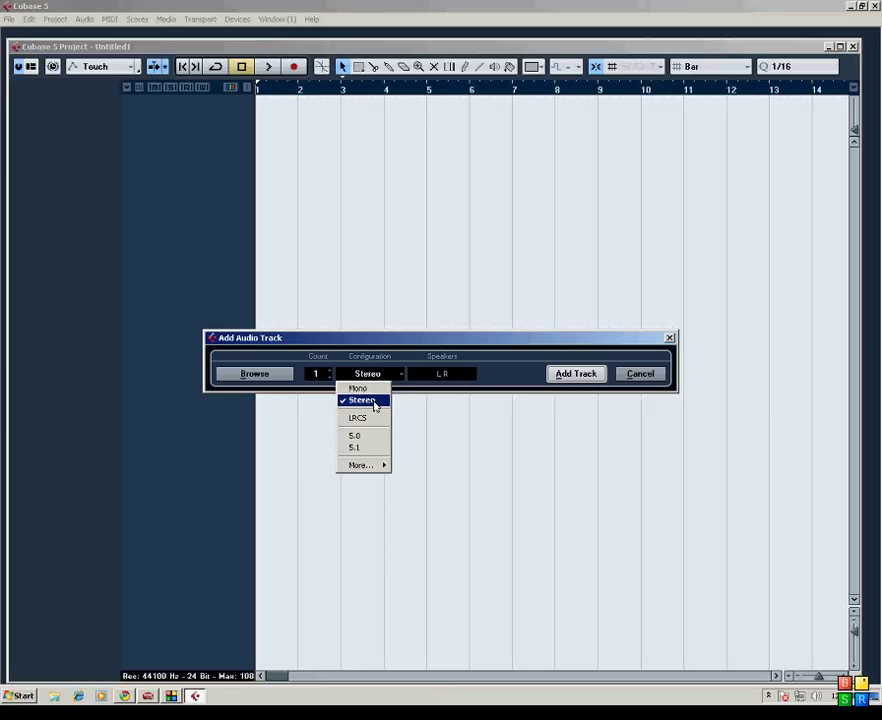
left_click(375, 402)
left_click(574, 376)
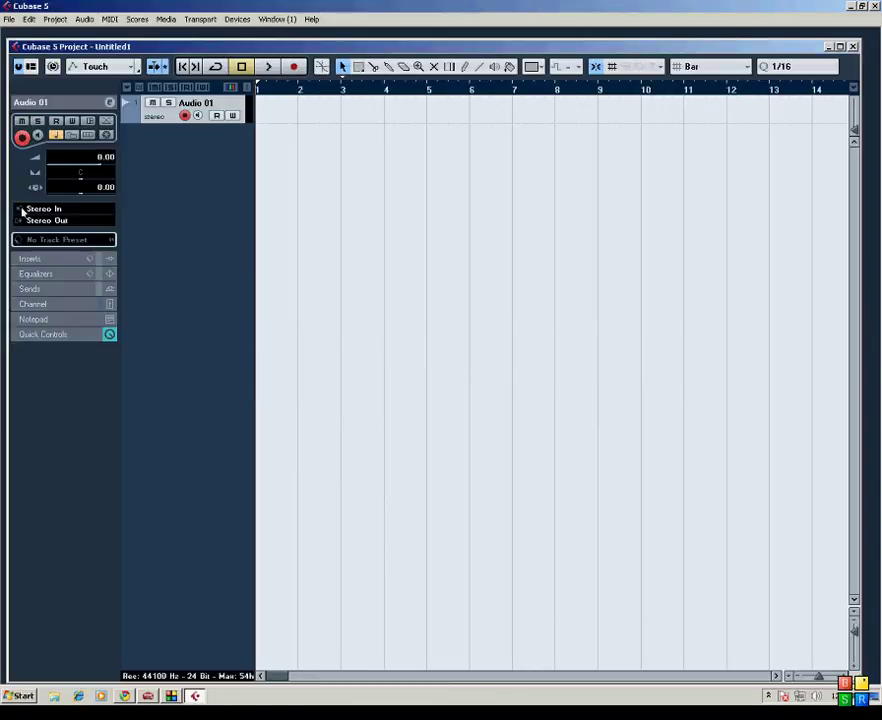
Confirm Audio 01 takes input from Stereo In and outputs to Stereo Out.
left_click(30, 210)
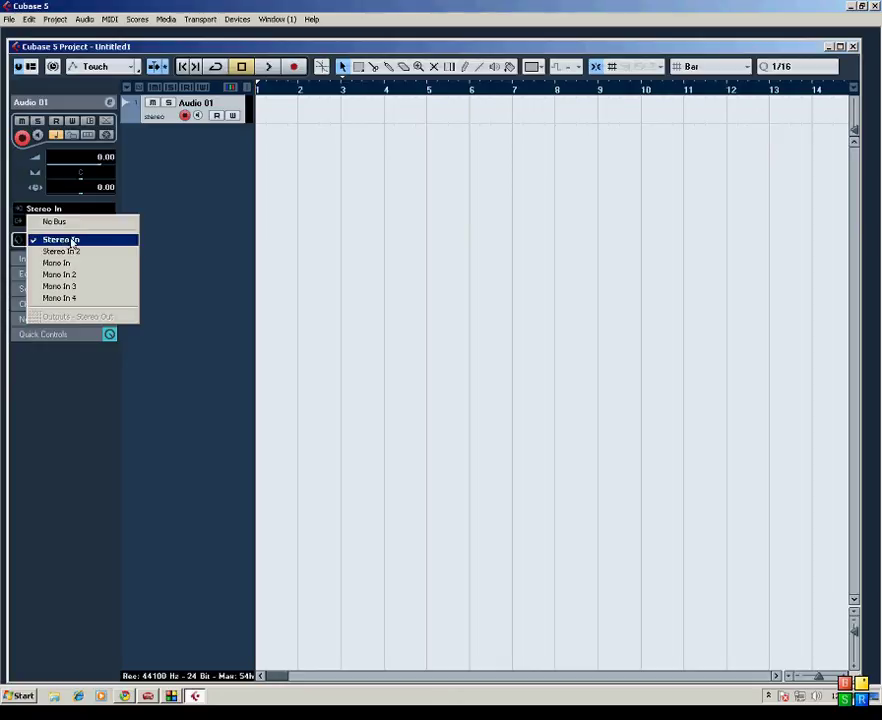
left_click(75, 240)
left_click(59, 221)
left_click(168, 222)
Add a mono audio track, Audio 02.
left_click(55, 19)
mouse_move(137, 39)
left_click(189, 34)
left_click(366, 375)
left_click(358, 388)
left_click(578, 375)
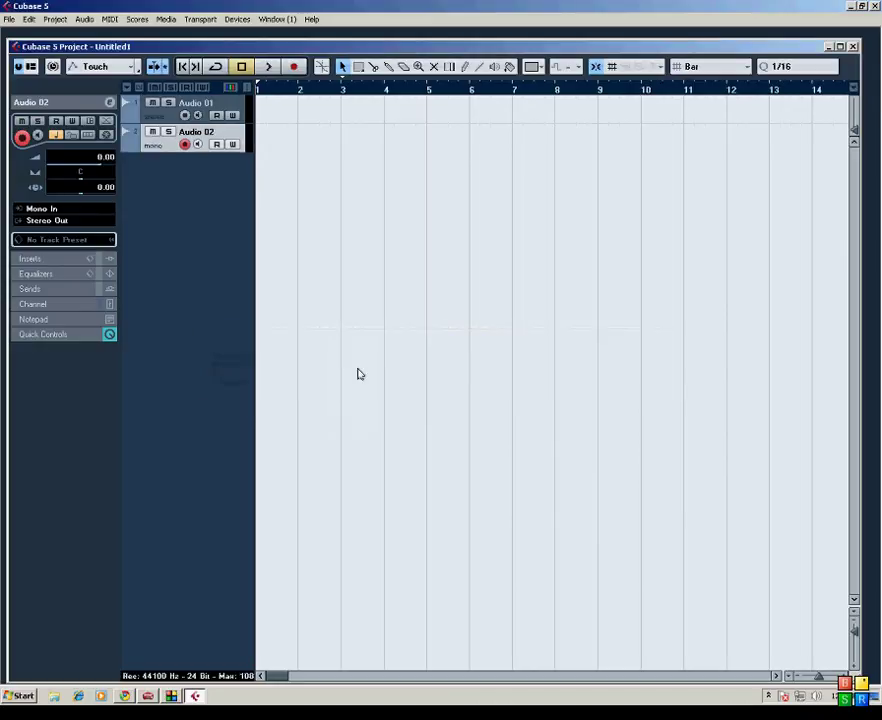
left_click(128, 144)
left_click(134, 143)
Keep Audio 02 on Mono In and Stereo Out, and record-enable Audio 01.
left_click(20, 212)
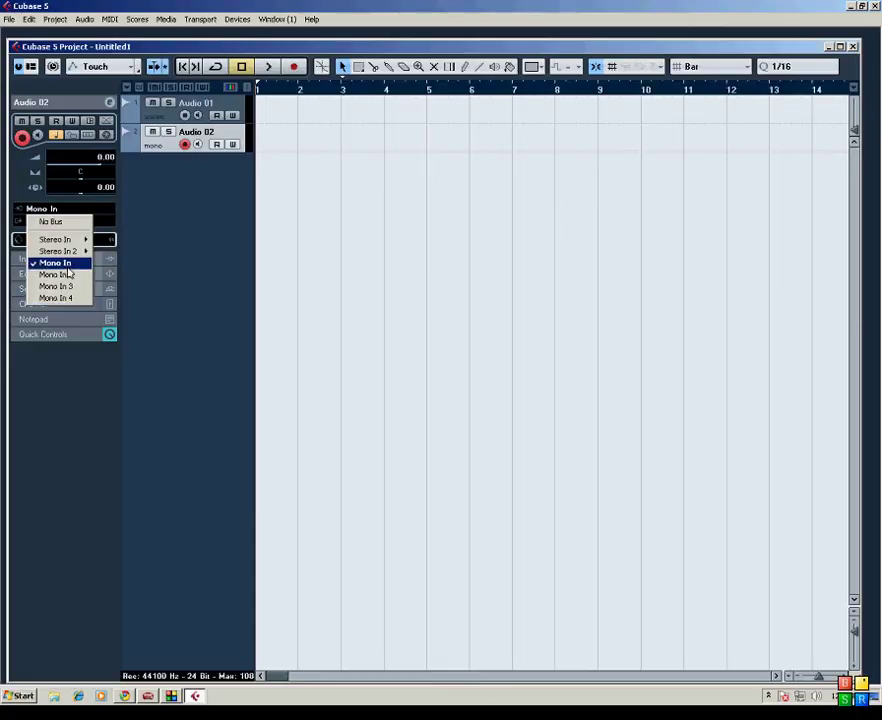
left_click(79, 260)
left_click(35, 224)
left_click(180, 232)
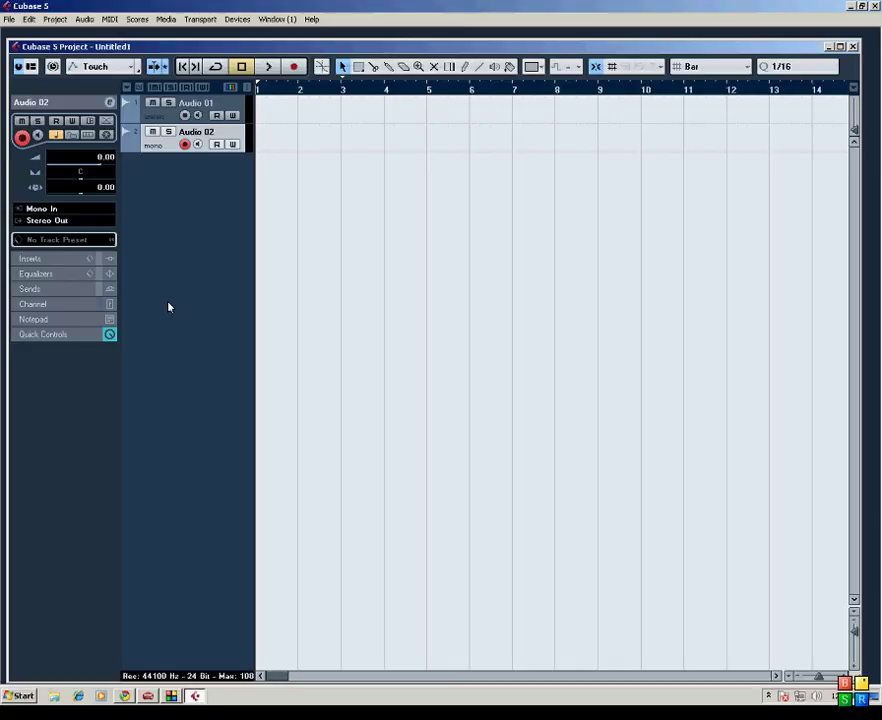
left_click(185, 116)
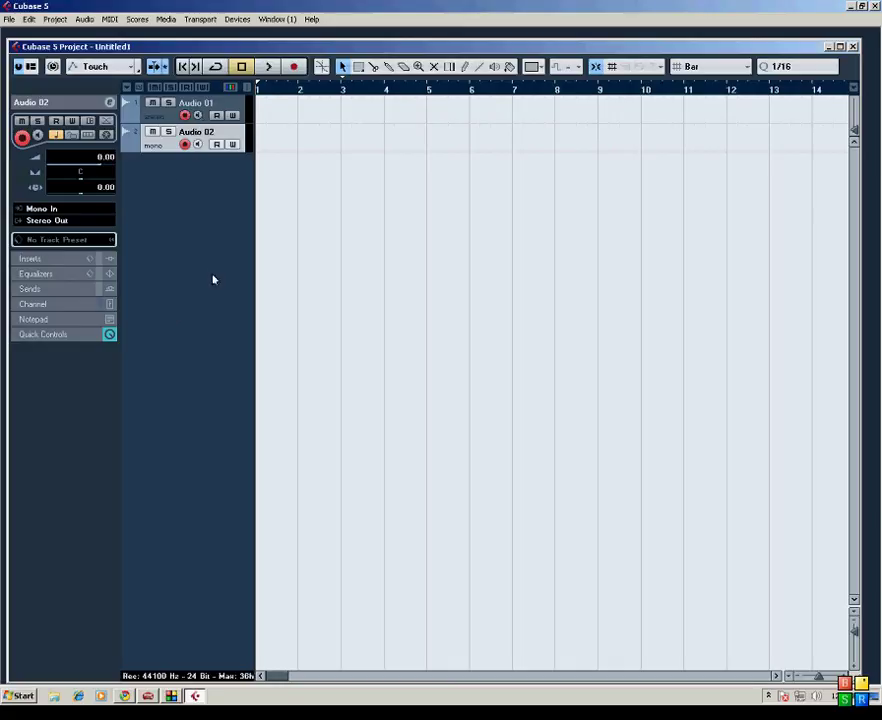